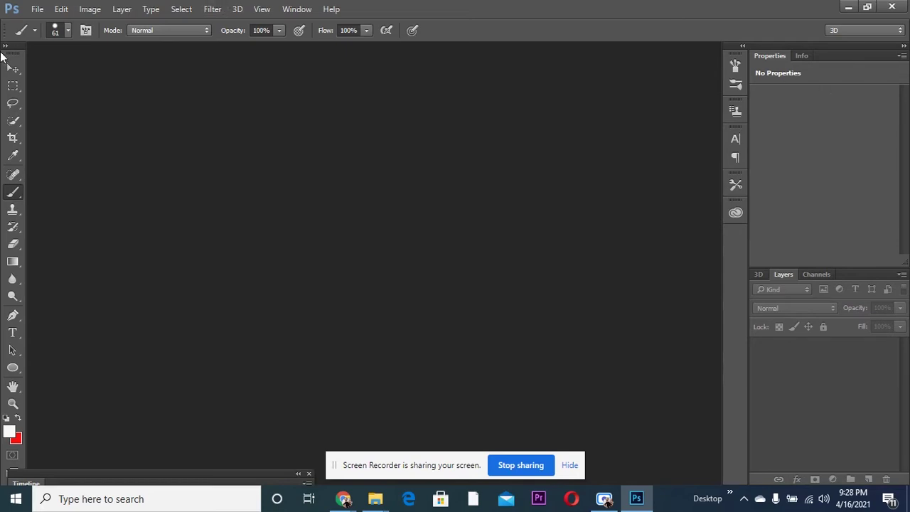
Open the black suit and yellow Pikachu phone case images from the Desktop together and bring the Pikachu document to the front
{"action": "left_click", "coordinate": [34, 12]}
{"action": "left_click", "coordinate": [47, 35]}
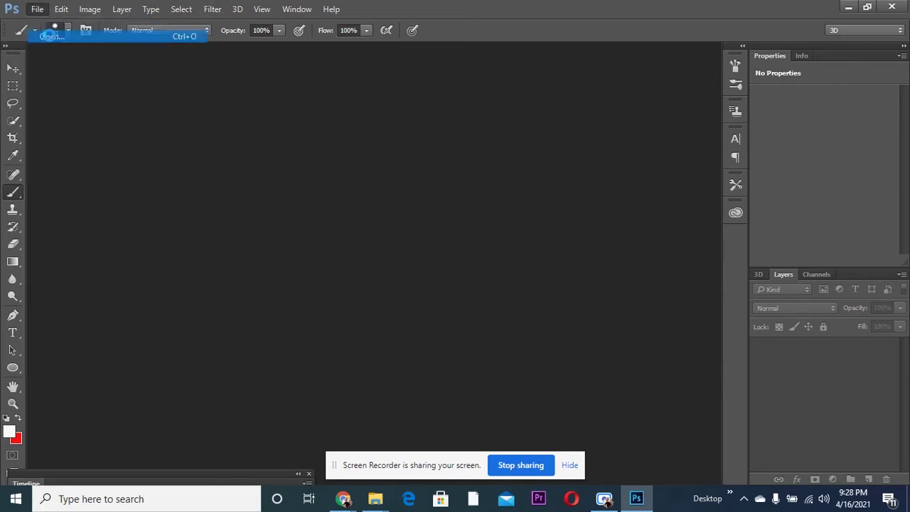
{"action": "left_click_drag", "start_coordinate": [440, 89], "coordinate": [441, 120]}
{"action": "left_click", "coordinate": [314, 167]}
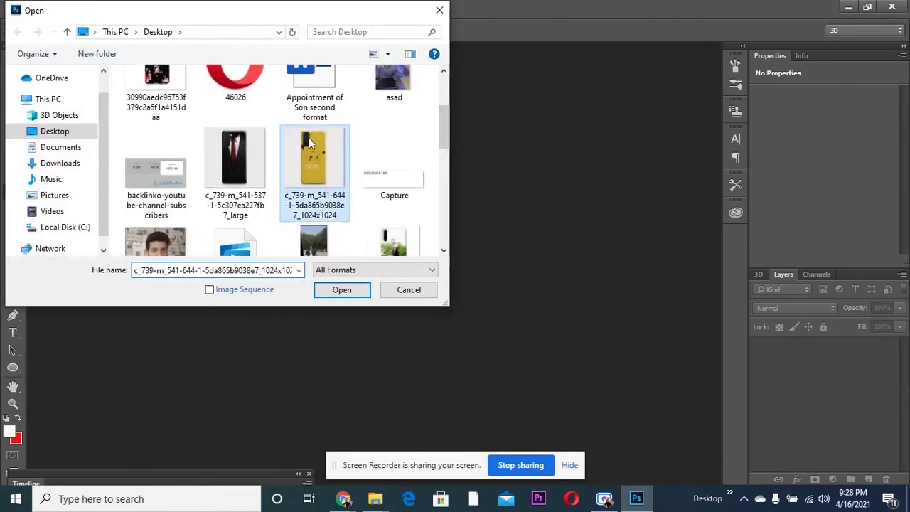
{"action": "left_click", "coordinate": [227, 153], "text": "ctrl"}
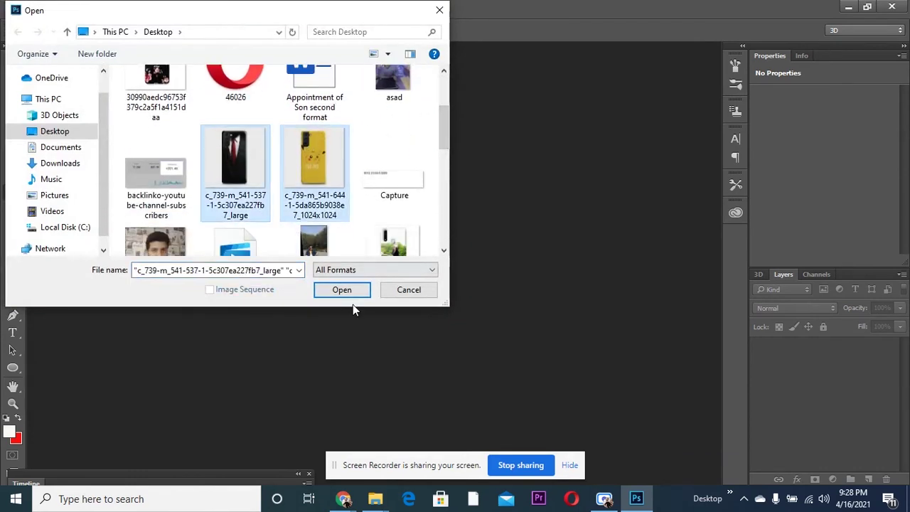
{"action": "left_click", "coordinate": [344, 291]}
{"action": "left_click", "coordinate": [155, 48]}
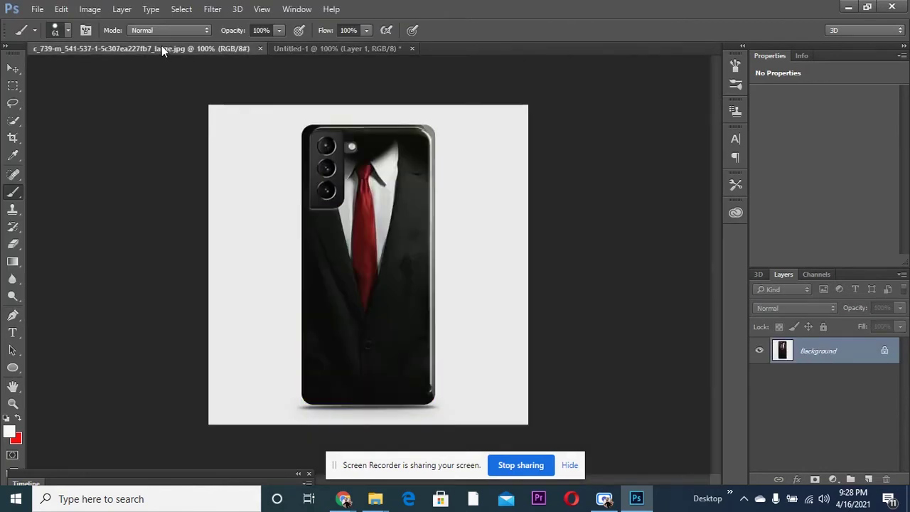
{"action": "left_click", "coordinate": [329, 48]}
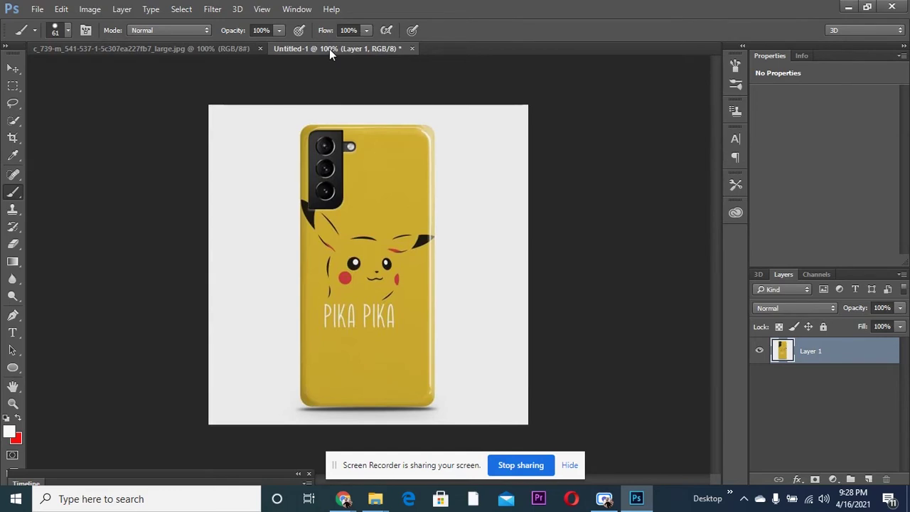
{"action": "left_click", "coordinate": [232, 53]}
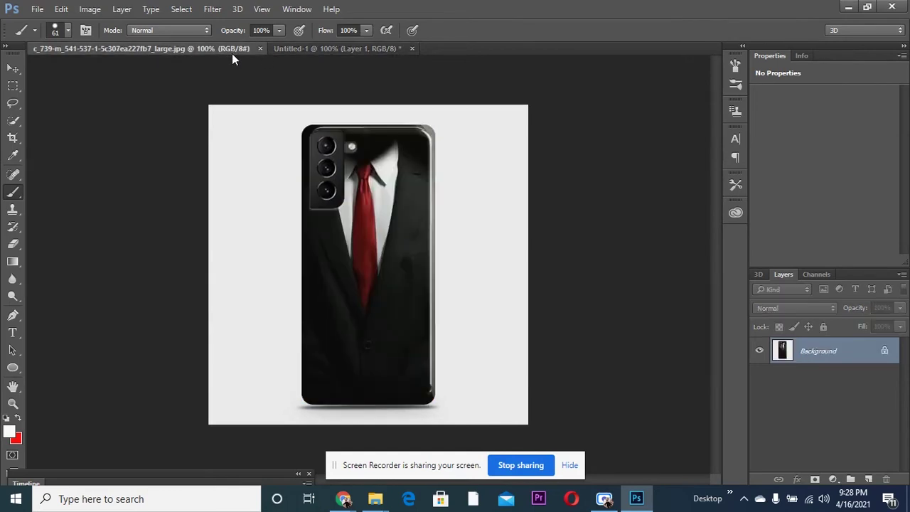
{"action": "left_click", "coordinate": [323, 51]}
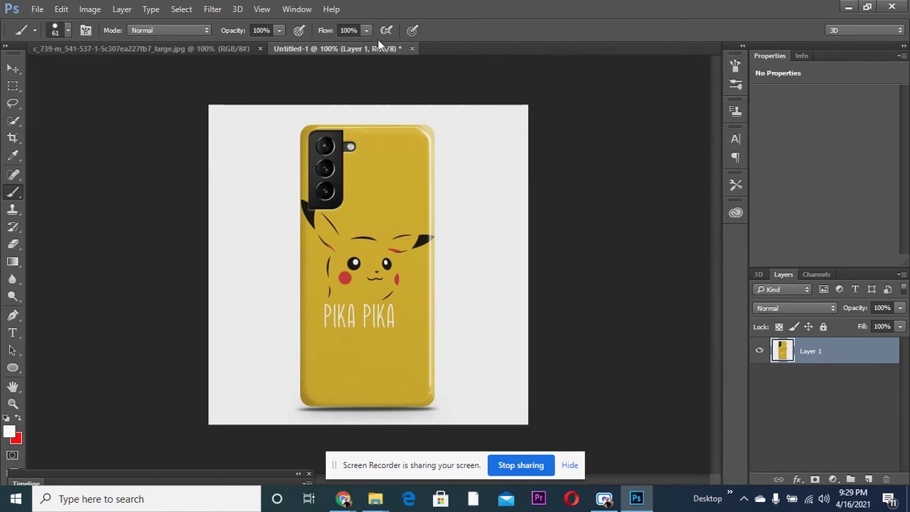
Create a new action named "Resize Image" in the Default Actions set and start recording it
{"action": "left_click", "coordinate": [297, 10]}
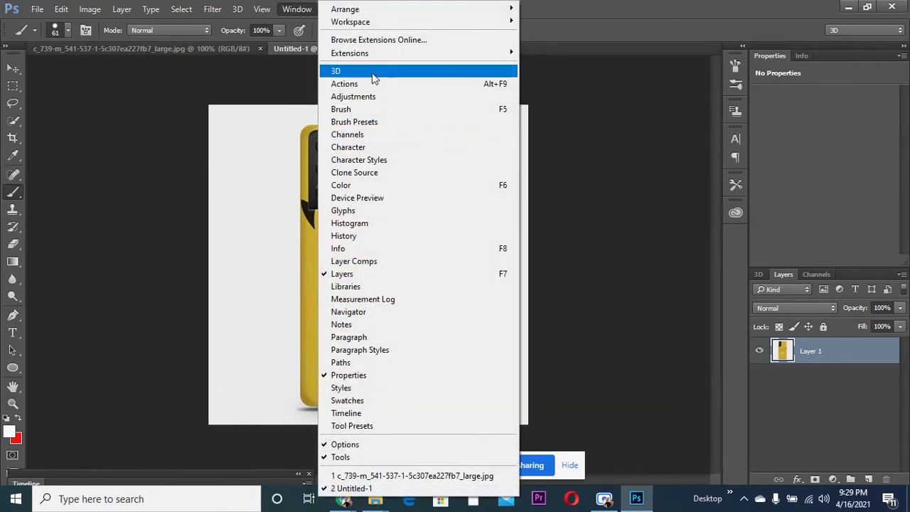
{"action": "left_click", "coordinate": [400, 85]}
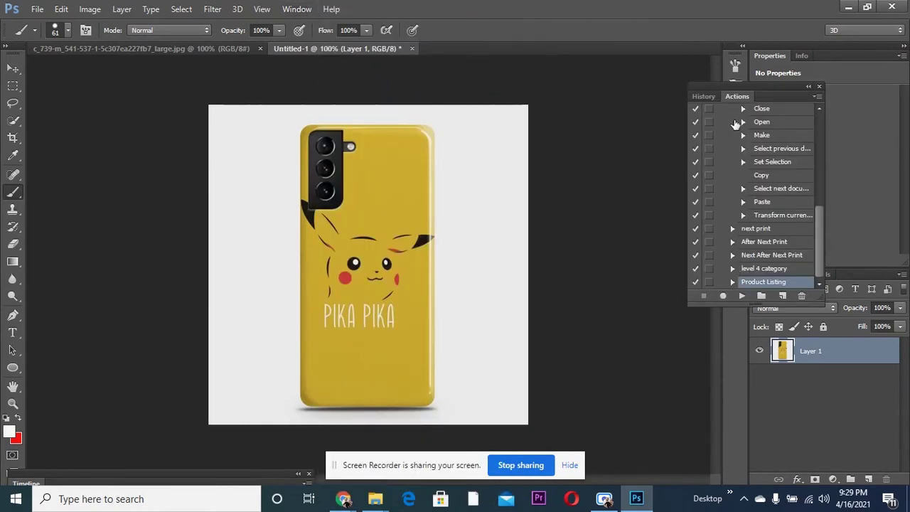
{"action": "left_click", "coordinate": [818, 98]}
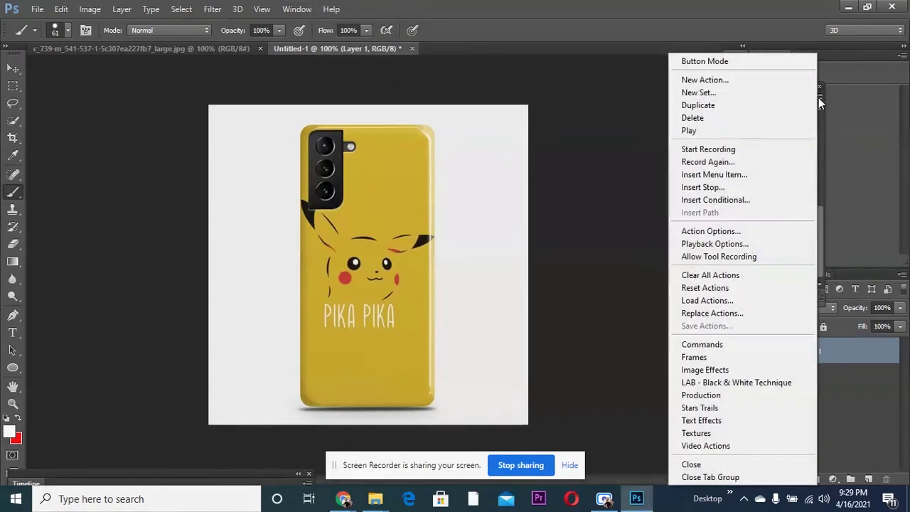
{"action": "left_click", "coordinate": [746, 80]}
{"action": "key", "text": "BackSpace"}
{"action": "type", "text": "Re"}
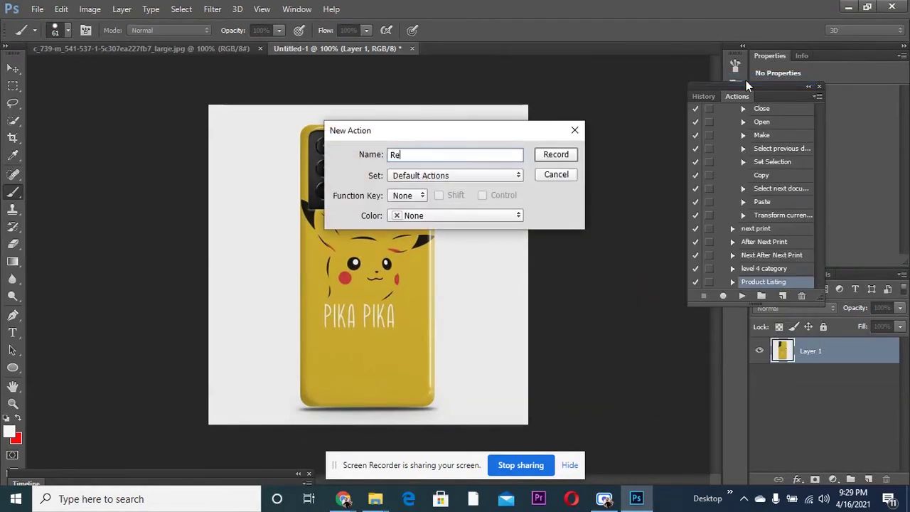
{"action": "type", "text": "size Image"}
{"action": "left_click", "coordinate": [557, 155]}
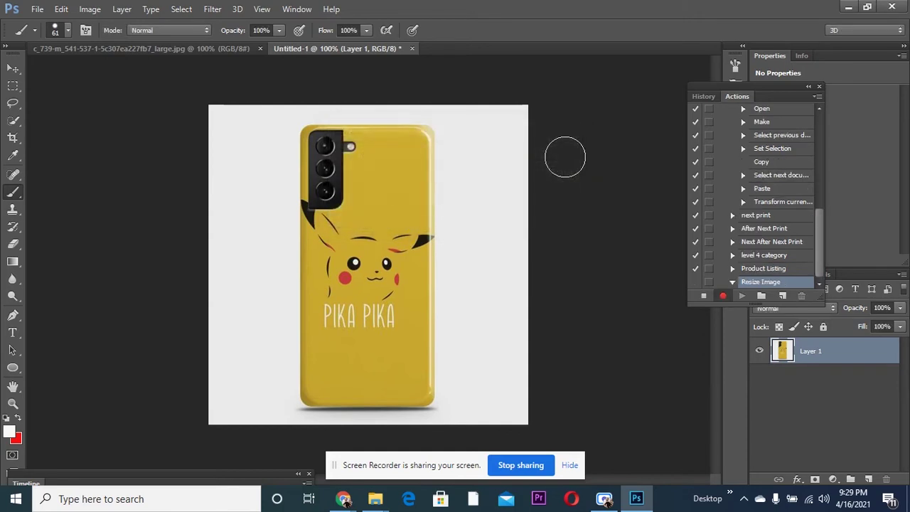
Copy the whole Pikachu case image and create a new document 850 pixels wide and 850 pixels high
{"action": "key", "text": "ctrl+a"}
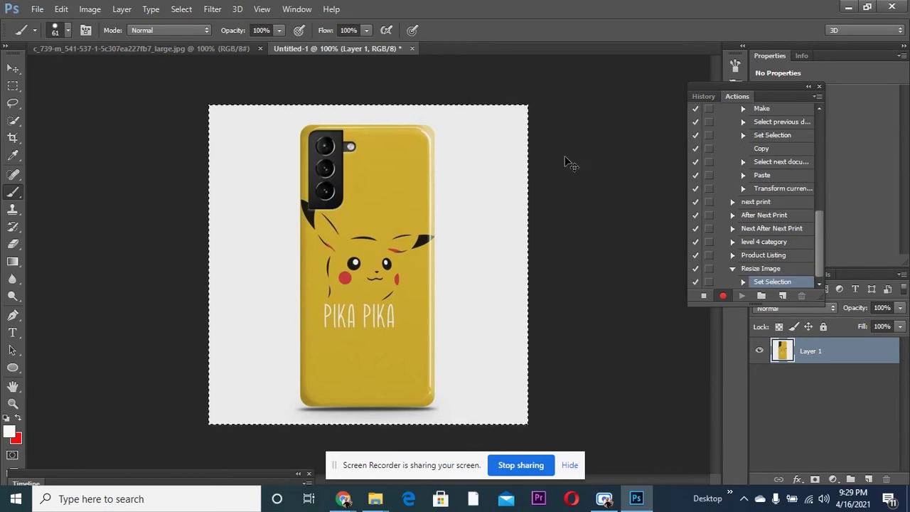
{"action": "key", "text": "ctrl+c"}
{"action": "left_click", "coordinate": [37, 10]}
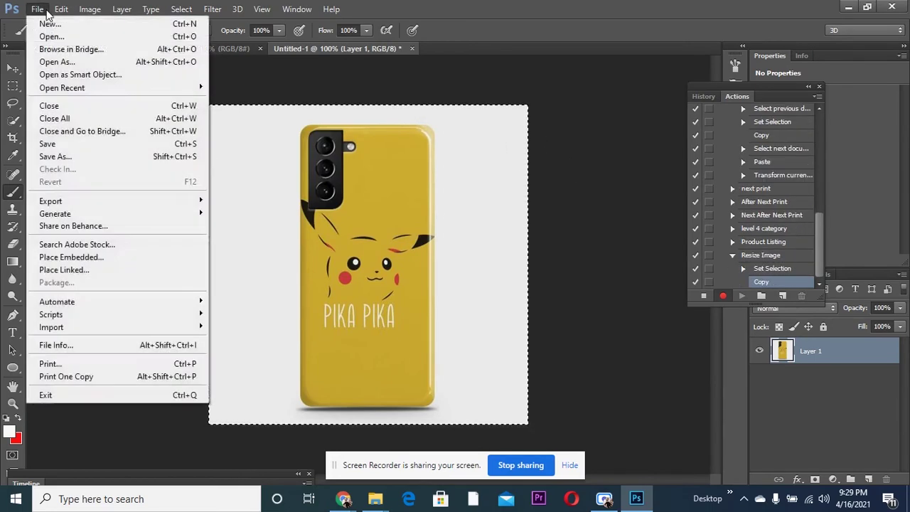
{"action": "left_click", "coordinate": [47, 24]}
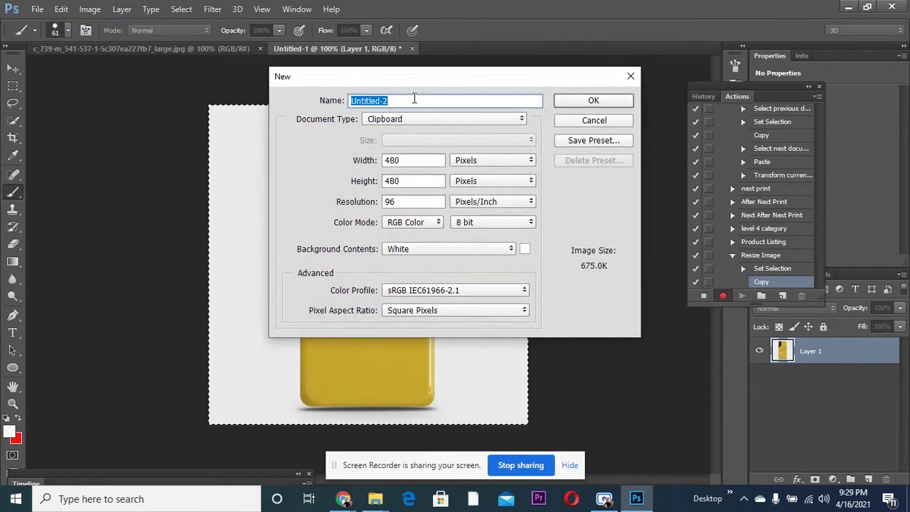
{"action": "left_click", "coordinate": [412, 163]}
{"action": "type", "text": "850"}
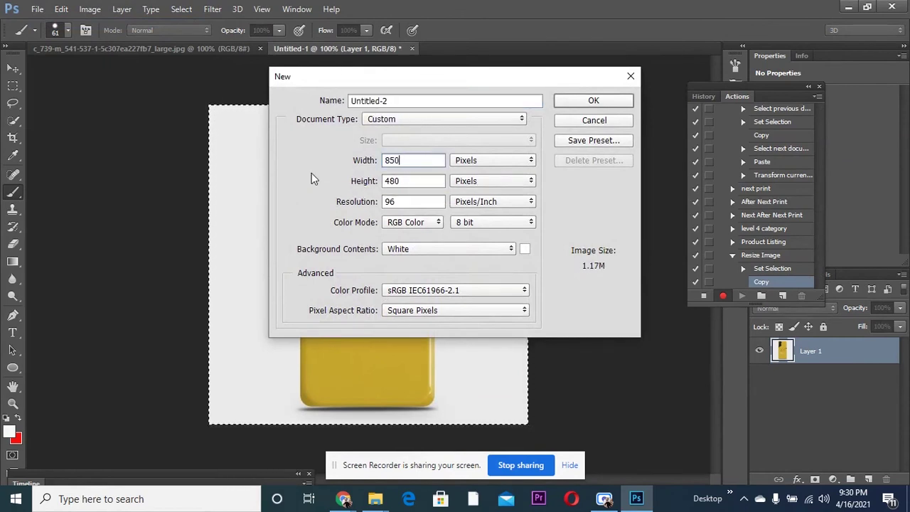
{"action": "left_click", "coordinate": [410, 181]}
{"action": "type", "text": "850"}
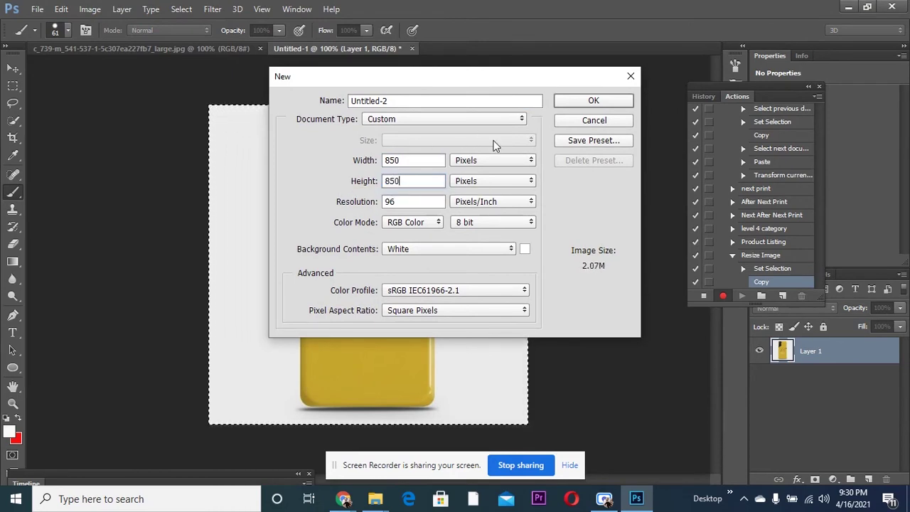
{"action": "left_click", "coordinate": [593, 101]}
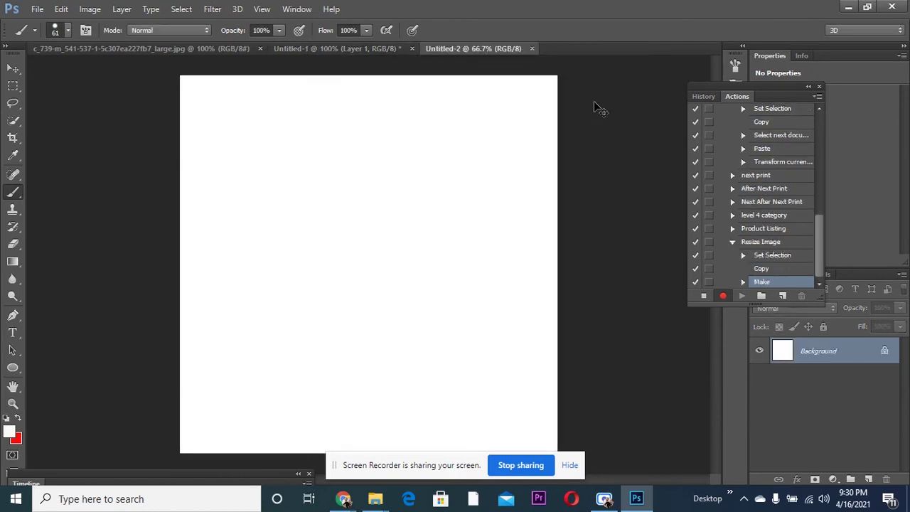
Paste the copied case image into the new document and scale it proportionally to about 181% so it covers the canvas
{"action": "key", "text": "ctrl+v"}
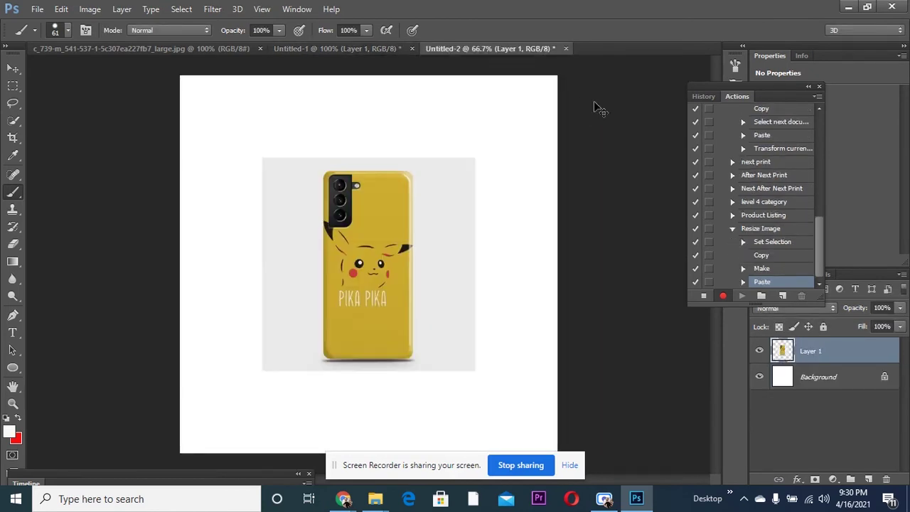
{"action": "key", "text": "ctrl+t"}
{"action": "left_click_drag", "start_coordinate": [475, 371], "coordinate": [560, 455]}
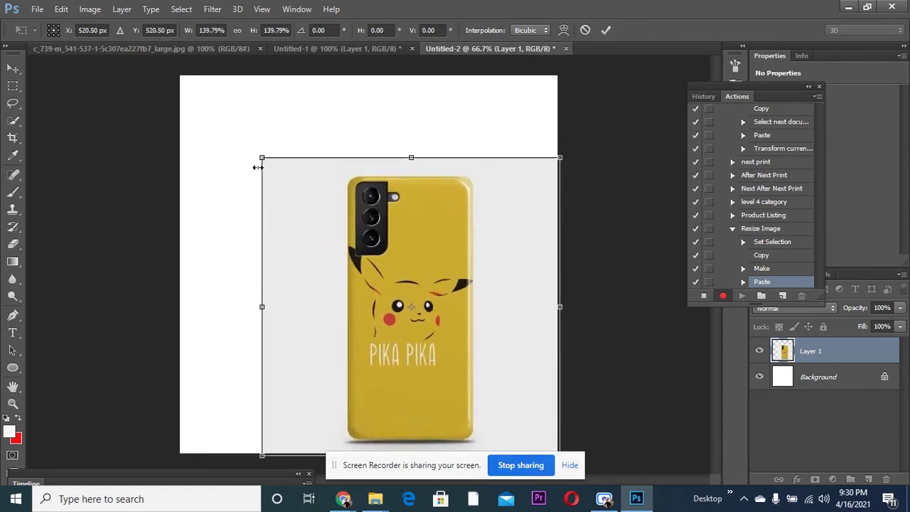
{"action": "left_click_drag", "start_coordinate": [262, 157], "coordinate": [150, 91]}
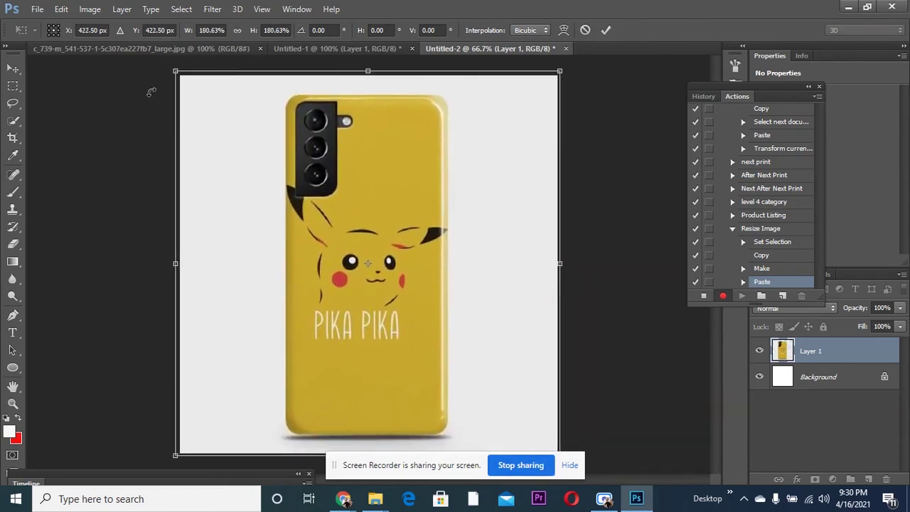
{"action": "left_click", "coordinate": [608, 29]}
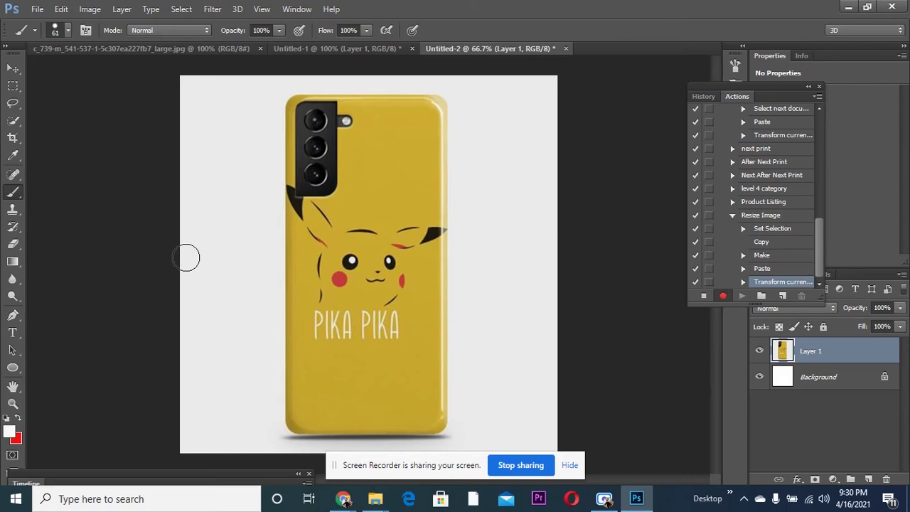
Add the text "PhoneCase" in near-black beside the upper right edge of the phone case
{"action": "left_click_drag", "start_coordinate": [14, 335], "coordinate": [57, 333]}
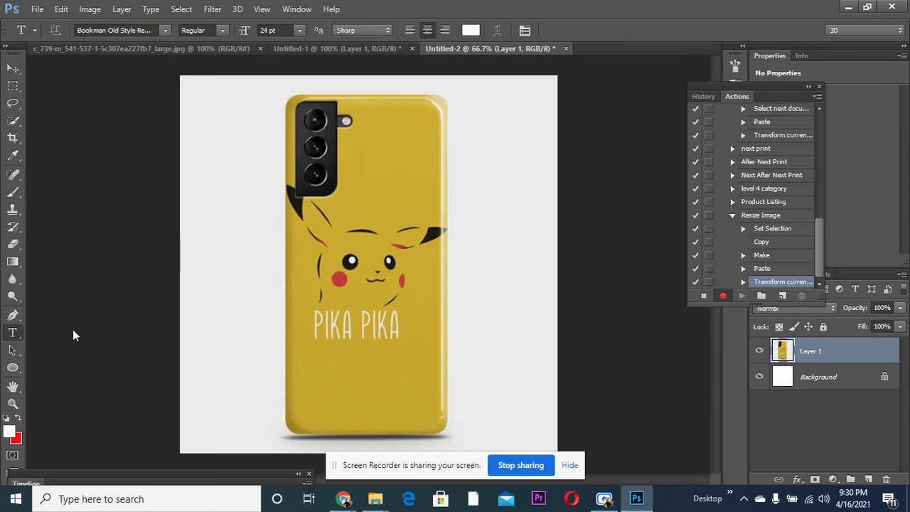
{"action": "left_click", "coordinate": [468, 203]}
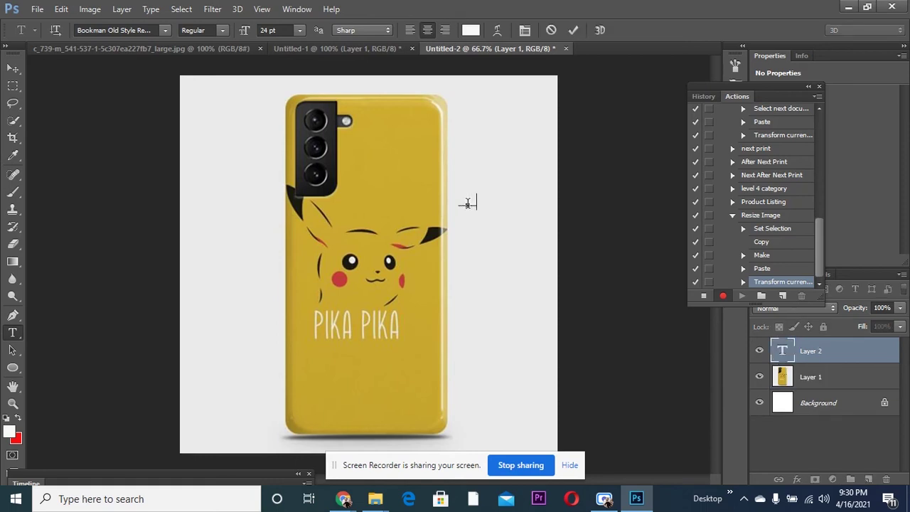
{"action": "left_click", "coordinate": [10, 433]}
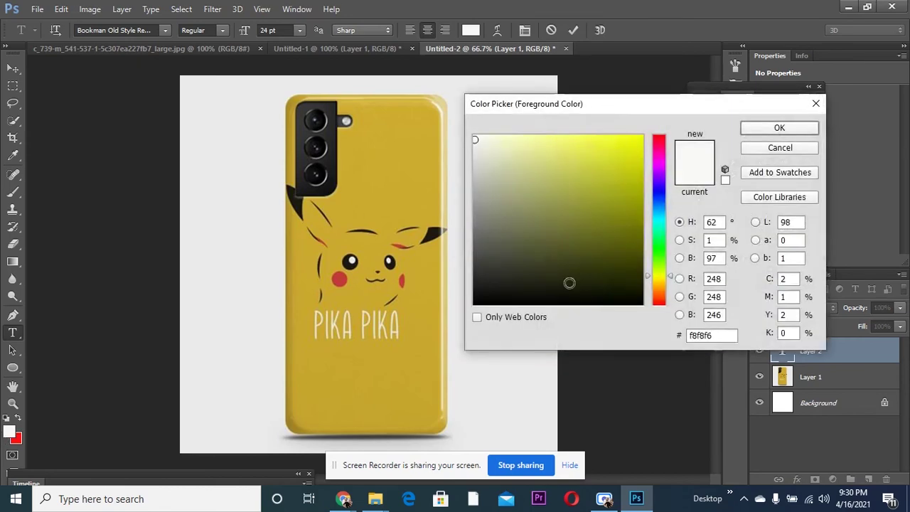
{"action": "left_click", "coordinate": [624, 296]}
{"action": "left_click", "coordinate": [791, 126]}
{"action": "type", "text": "Pho"}
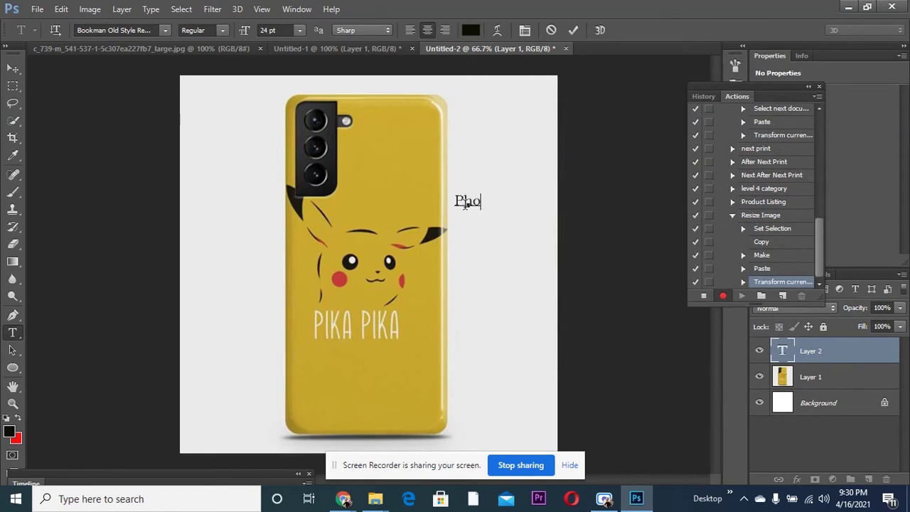
{"action": "type", "text": "neCase"}
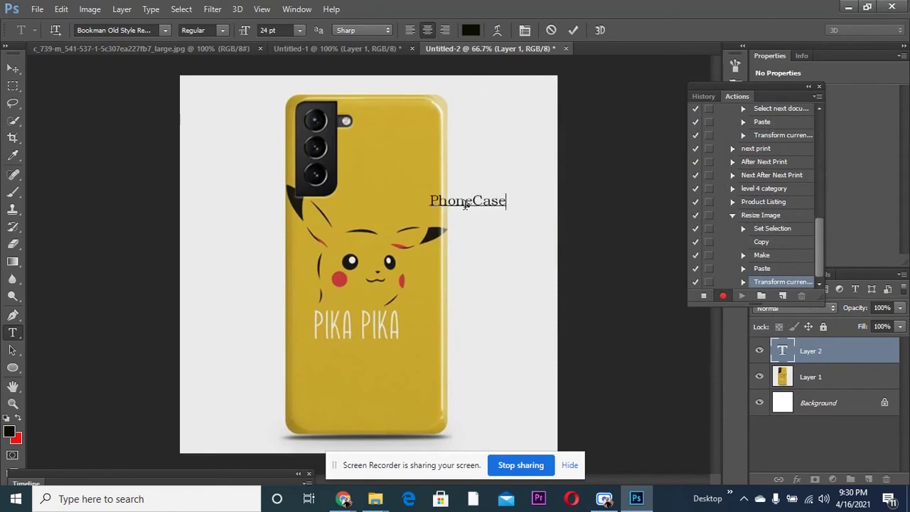
{"action": "left_click", "coordinate": [573, 30]}
Move the PhoneCase text up and right, clear of the phone case, and stop recording the action
{"action": "key", "text": "ctrl+t"}
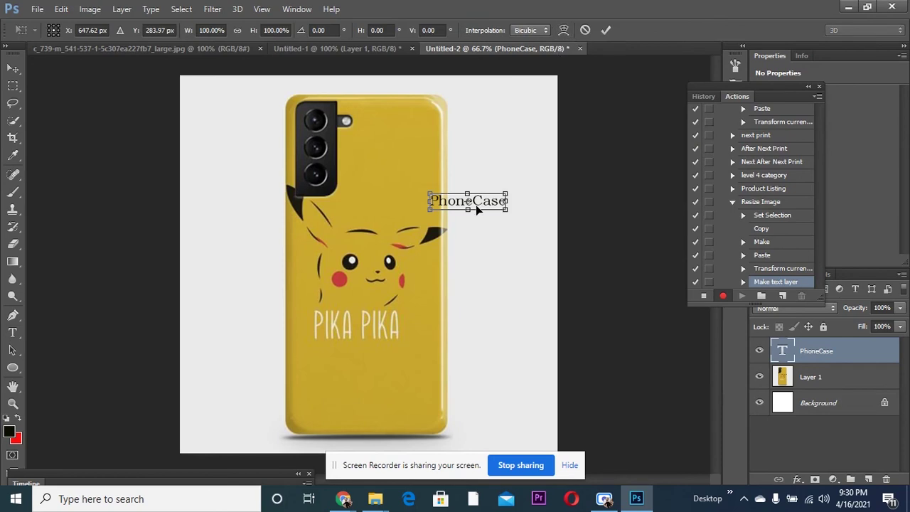
{"action": "left_click_drag", "start_coordinate": [476, 204], "coordinate": [504, 193]}
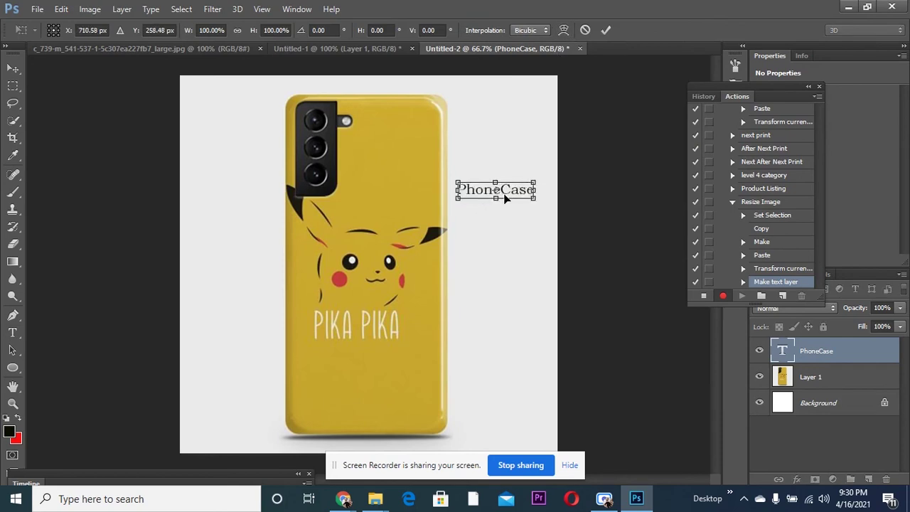
{"action": "left_click", "coordinate": [614, 29]}
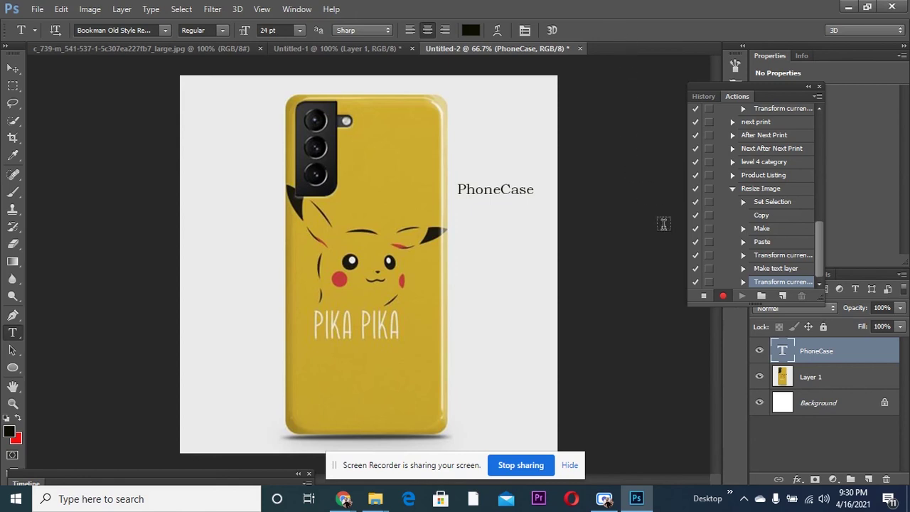
{"action": "left_click", "coordinate": [709, 297]}
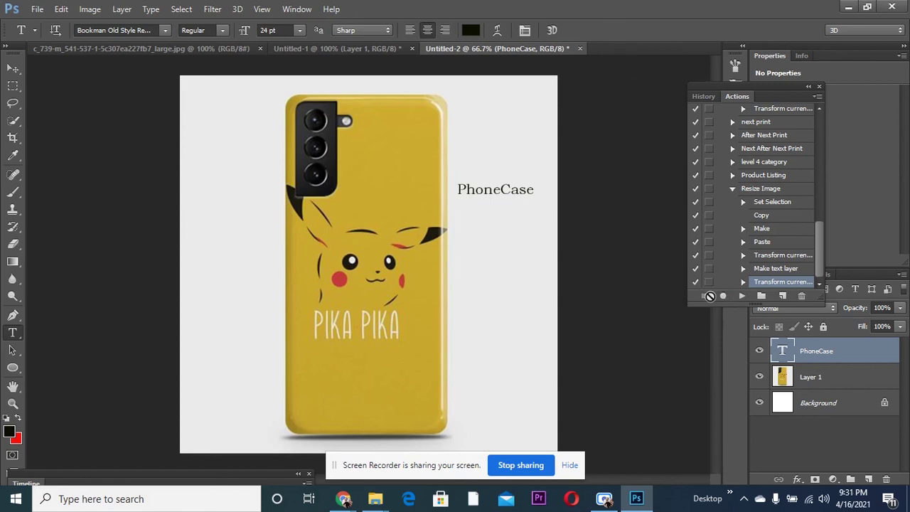
Play the Resize Image action on the black suit phone case document
{"action": "left_click", "coordinate": [142, 48]}
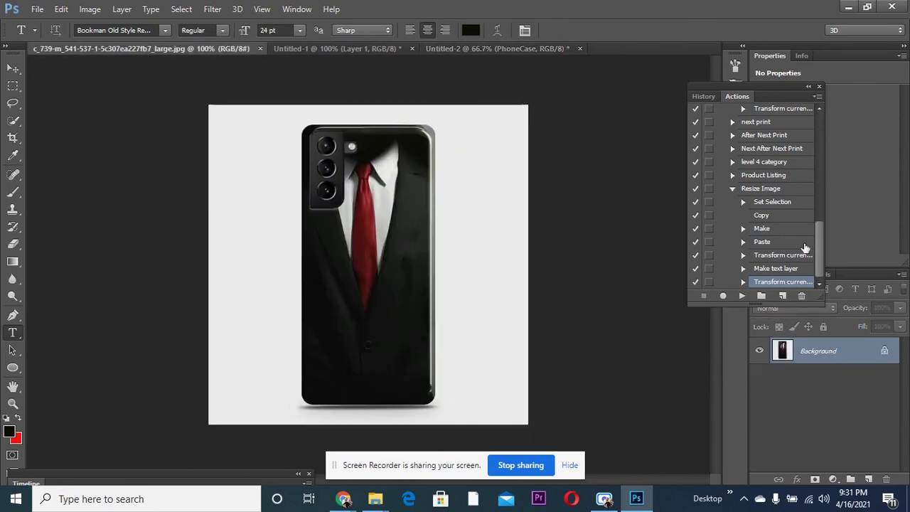
{"action": "left_click", "coordinate": [760, 190]}
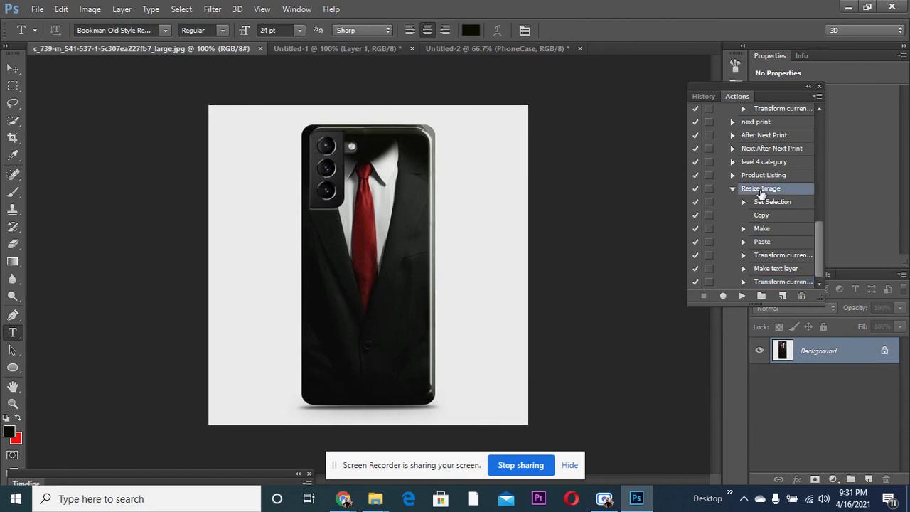
{"action": "left_click", "coordinate": [743, 296]}
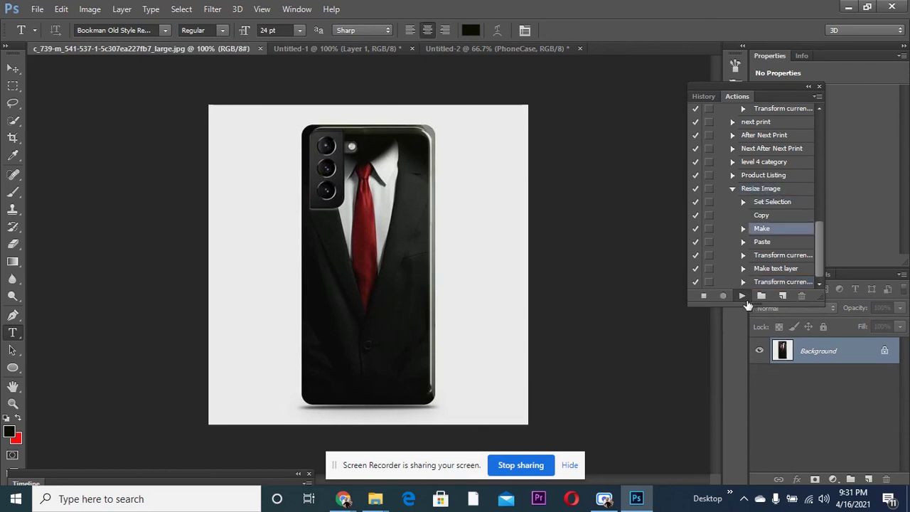